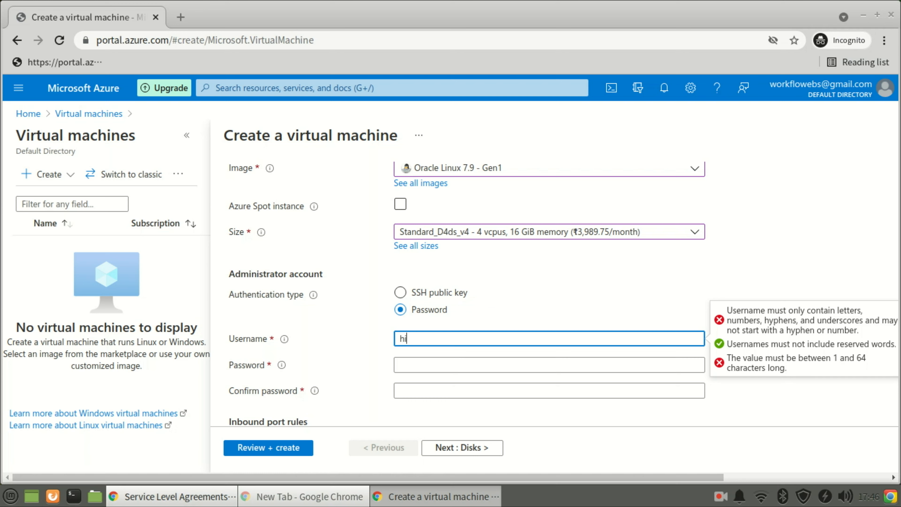
Enter the administrator password and its matching confirmation, then continue to the Disks tab
key("Tab")
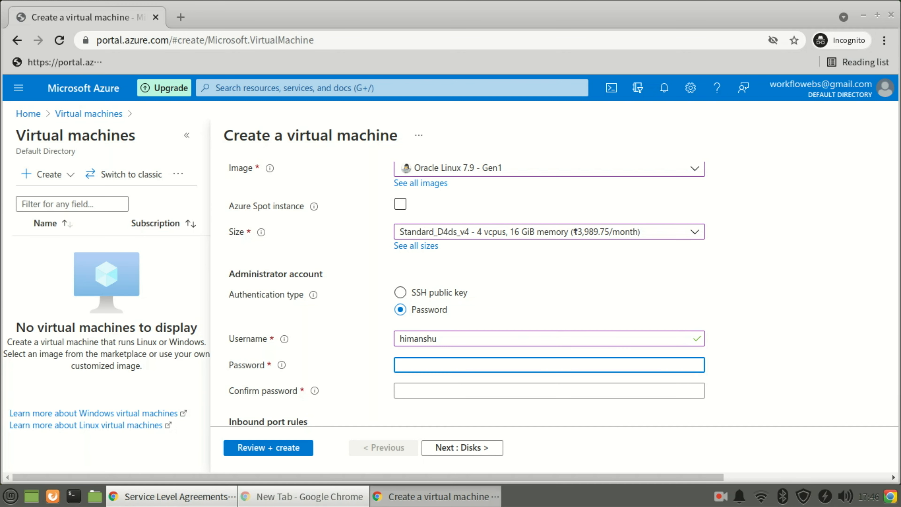
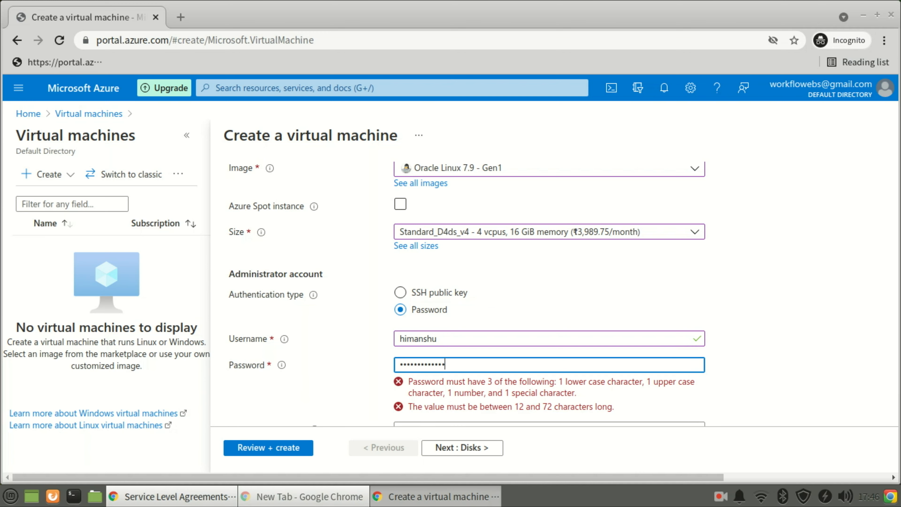
left_click(549, 391)
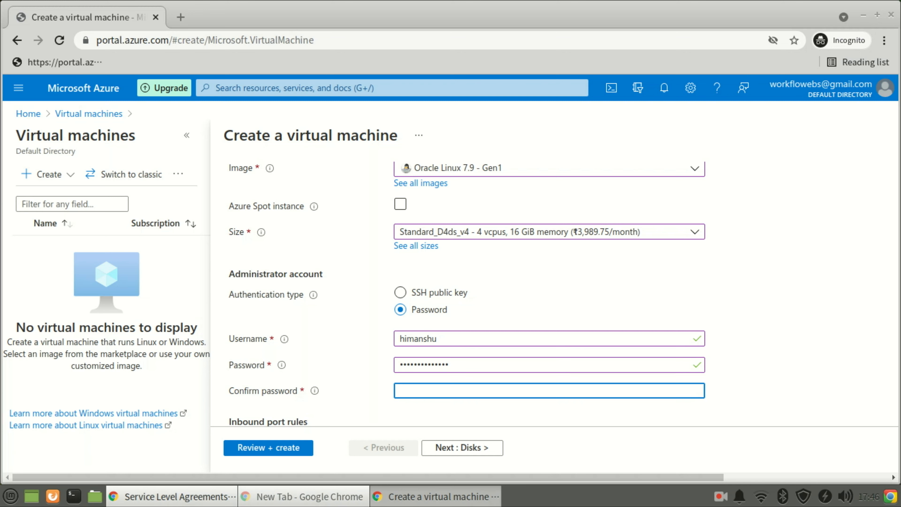
type("••••••••••••••")
scroll(466, 293, "down", 5)
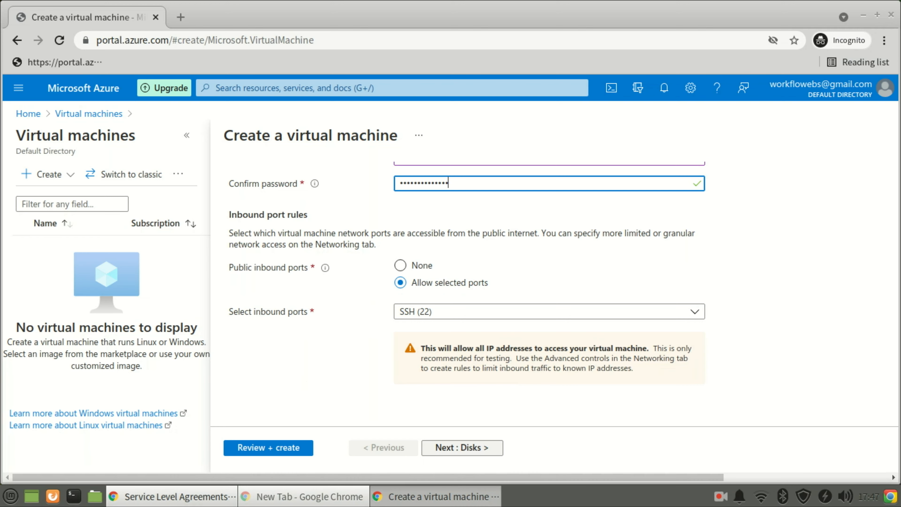
left_click(462, 448)
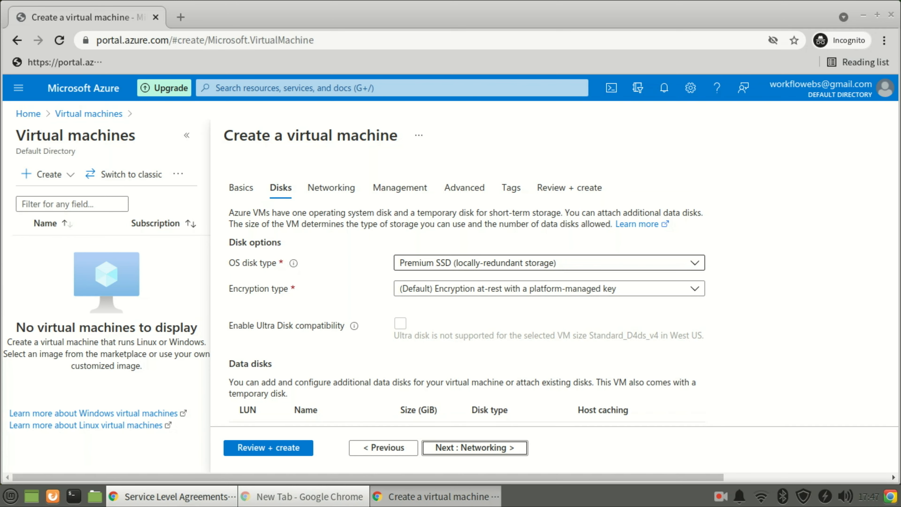
Change the OS disk type to Standard SSD (locally-redundant storage), check Advanced disk options, then go to Networking
left_click(549, 263)
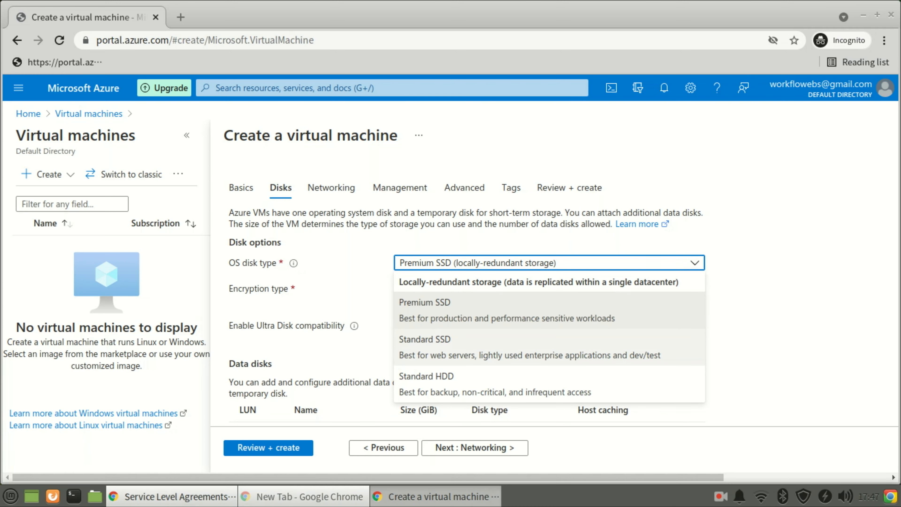
left_click(497, 346)
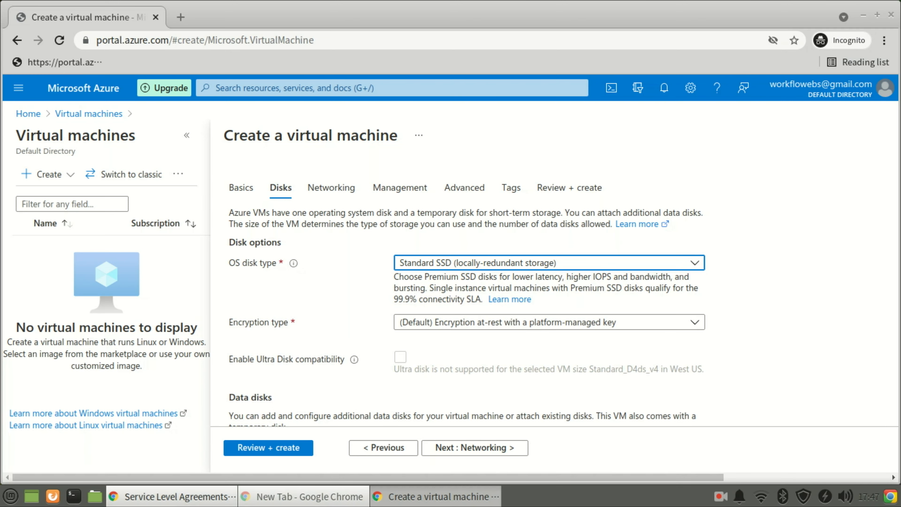
scroll(467, 293, "down", 3)
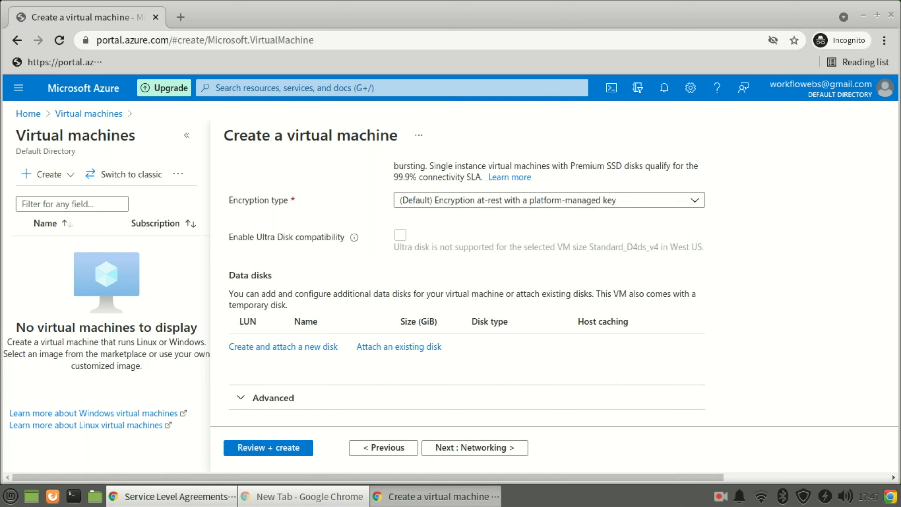
scroll(466, 294, "up", 3)
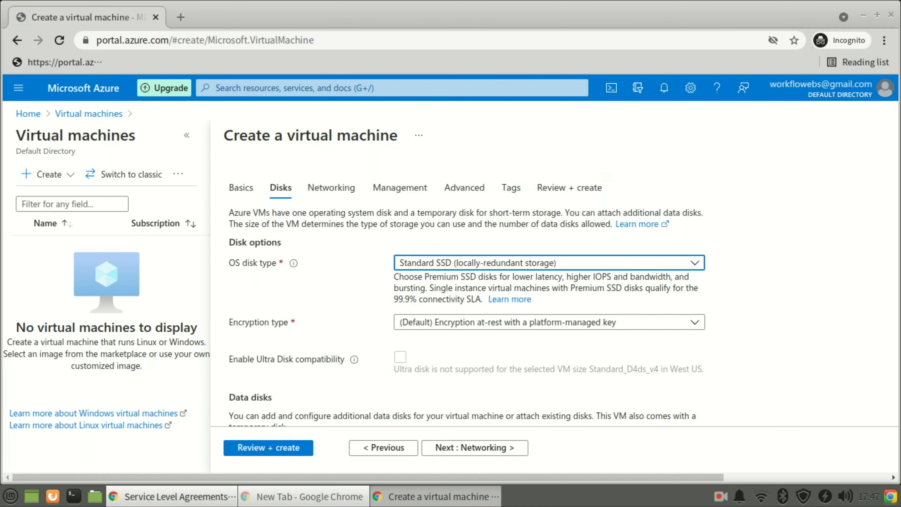
scroll(467, 294, "down", 3)
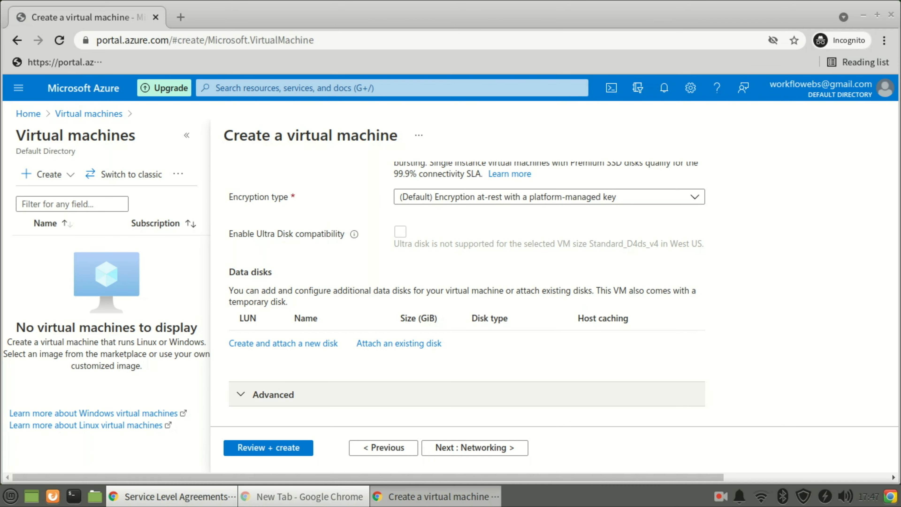
left_click(274, 394)
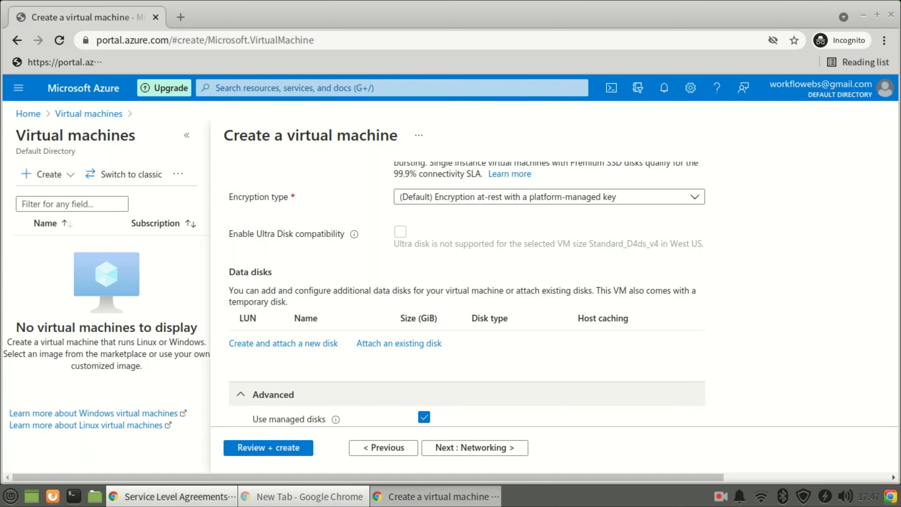
scroll(466, 293, "down", 2)
scroll(467, 294, "up", 5)
left_click(475, 447)
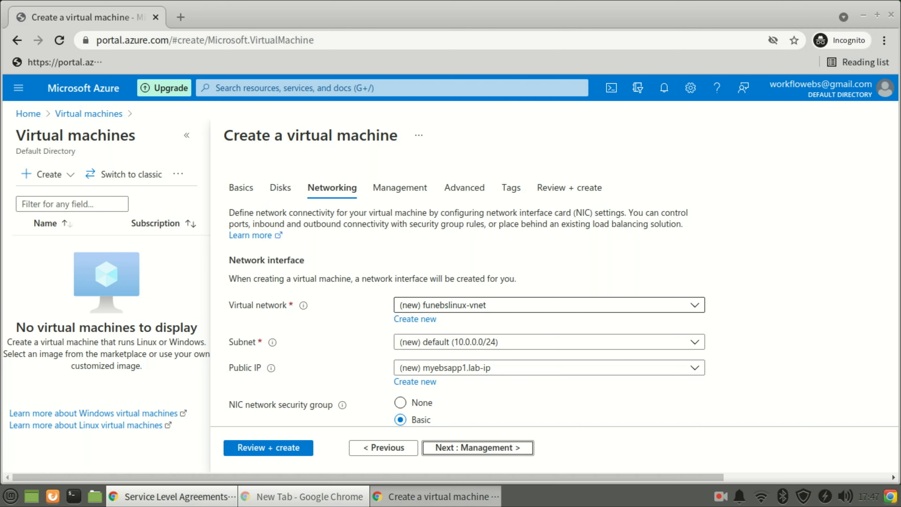
Keep the default subnet, set Public IP to None, and continue to Management
left_click(550, 342)
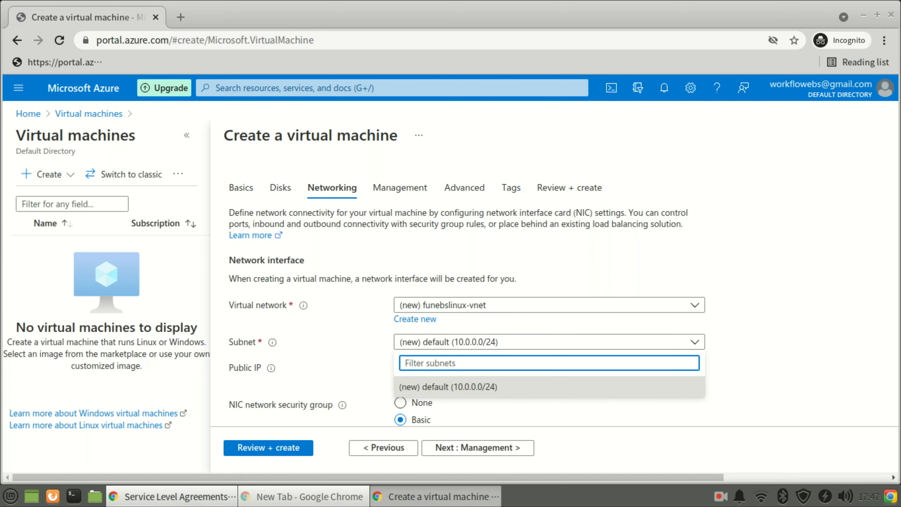
left_click(550, 387)
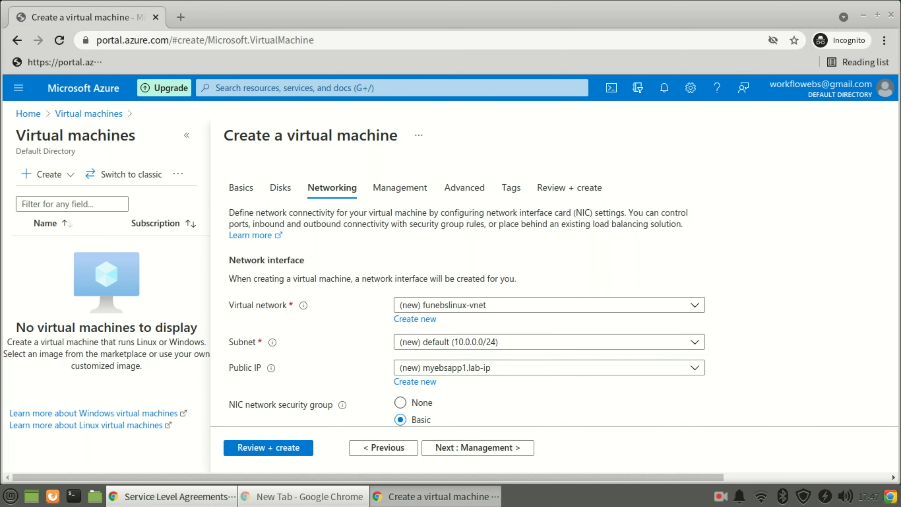
scroll(549, 248, "down", 4)
left_click(549, 228)
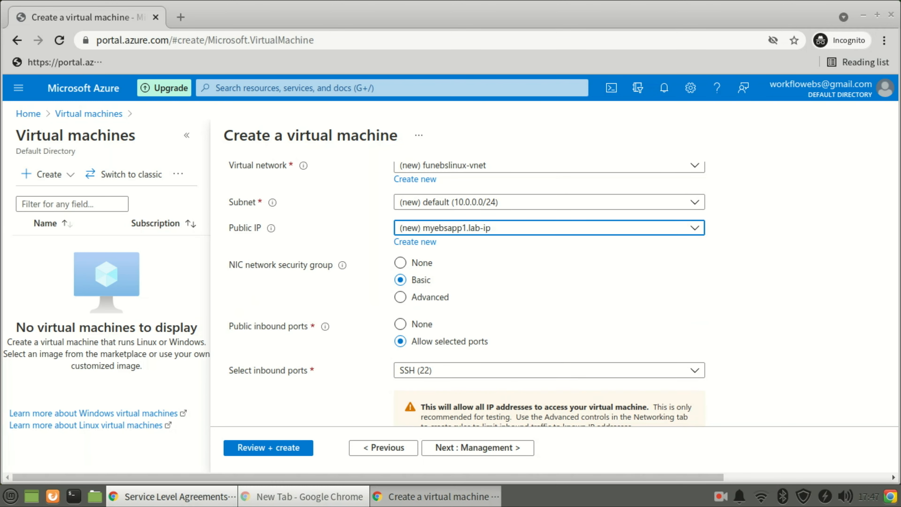
left_click(549, 268)
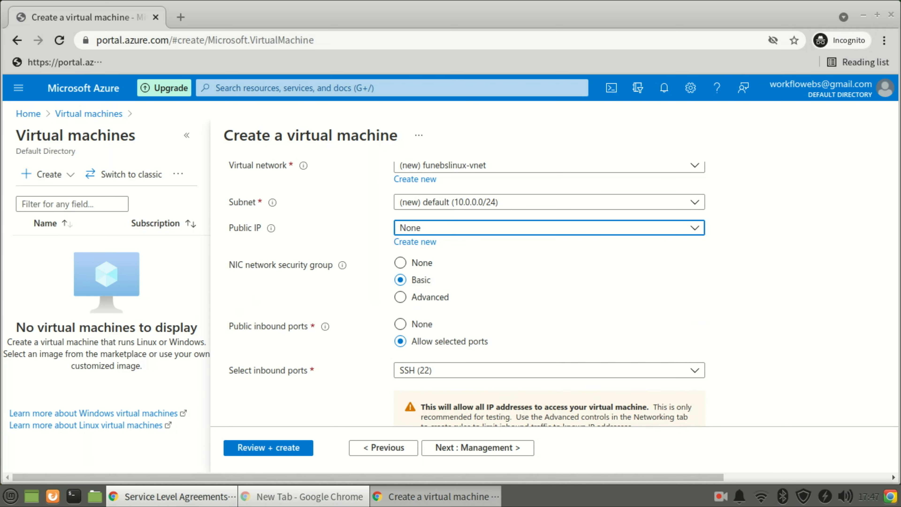
scroll(457, 284, "up", 4)
scroll(458, 284, "down", 4)
scroll(457, 284, "down", 5)
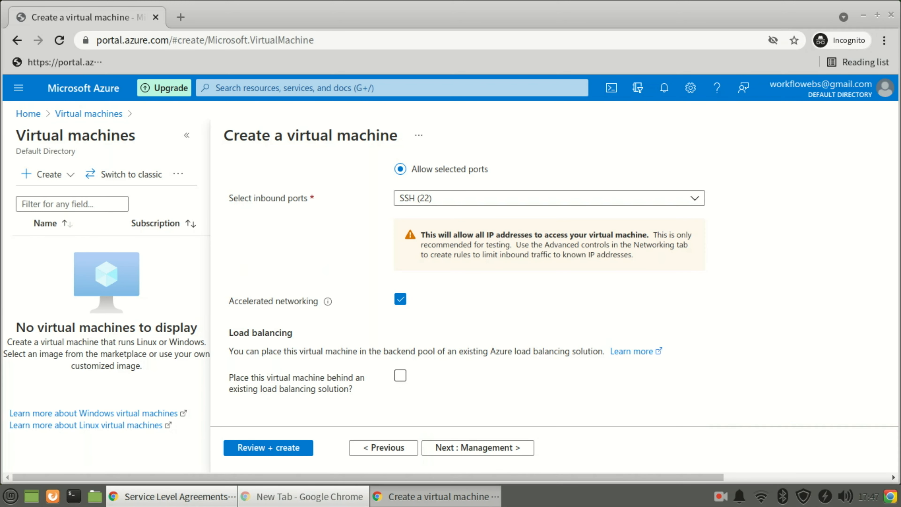
left_click(478, 448)
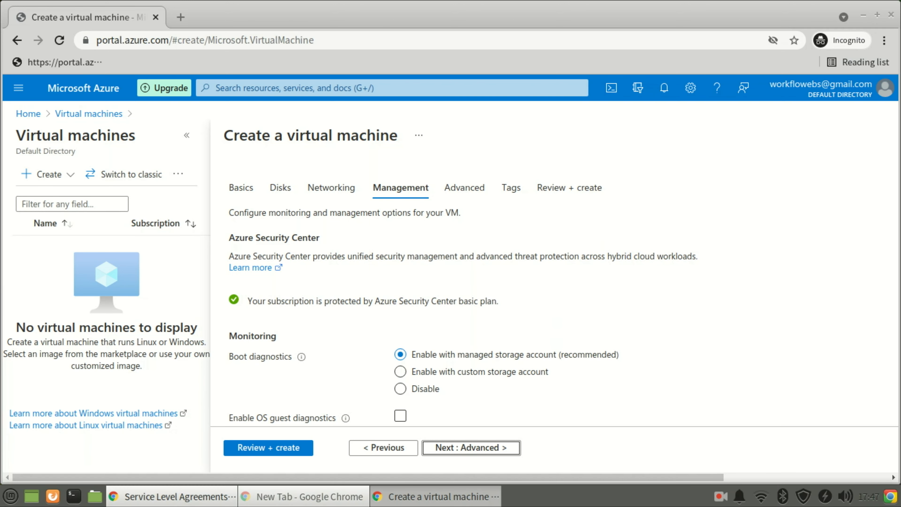
Leave the Management and Advanced tabs at their defaults and advance to Tags
scroll(461, 299, "down", 10)
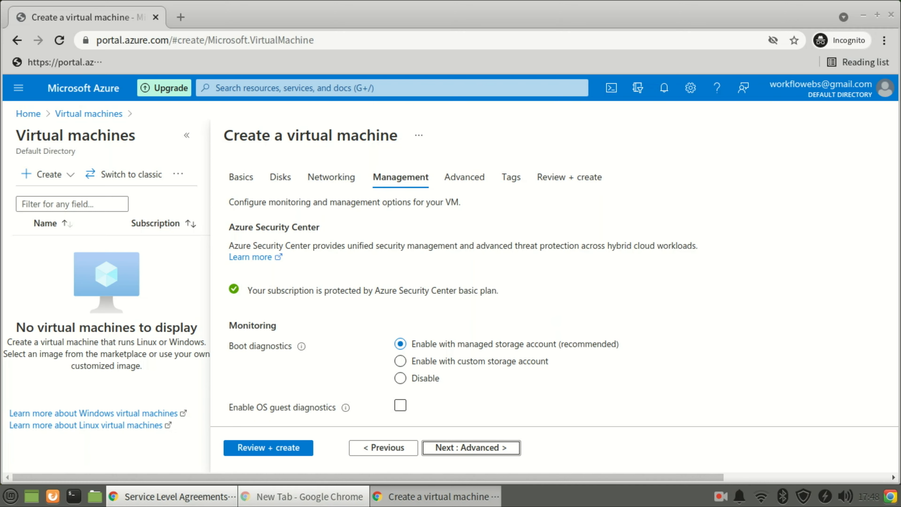
scroll(461, 284, "up", 8)
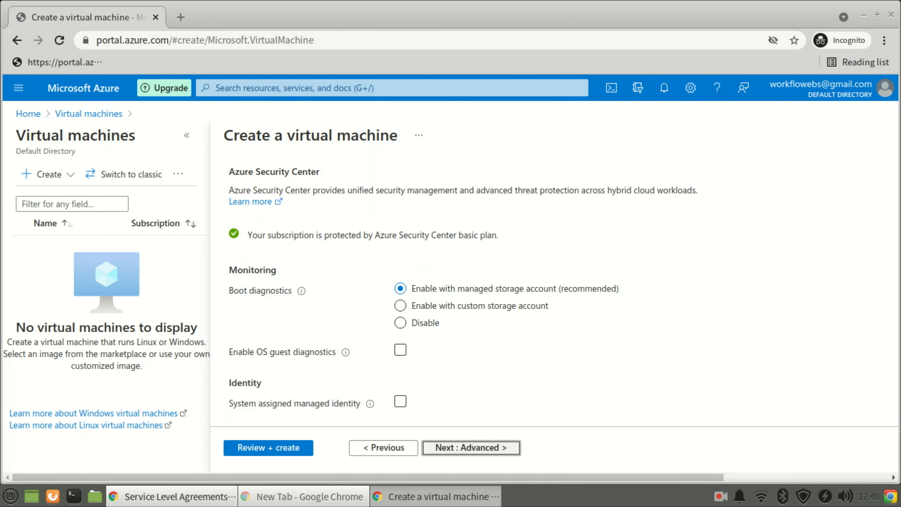
left_click(462, 448)
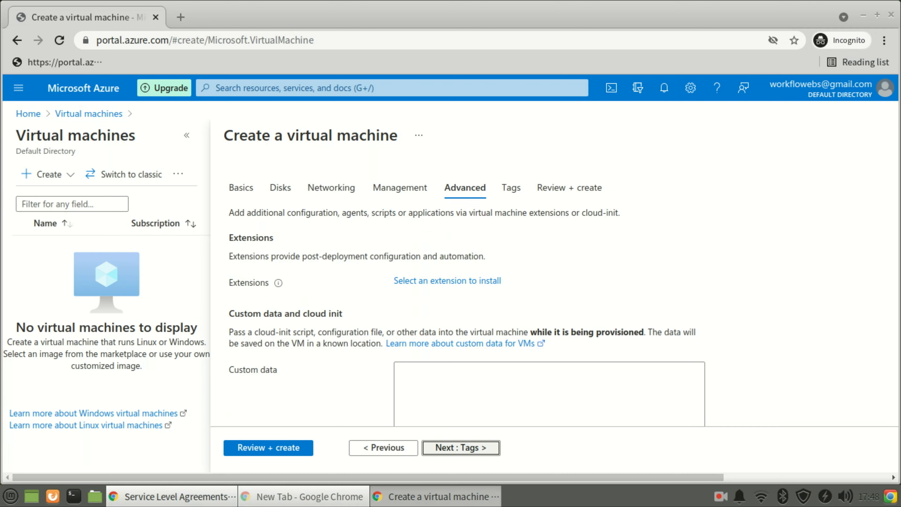
left_click(461, 447)
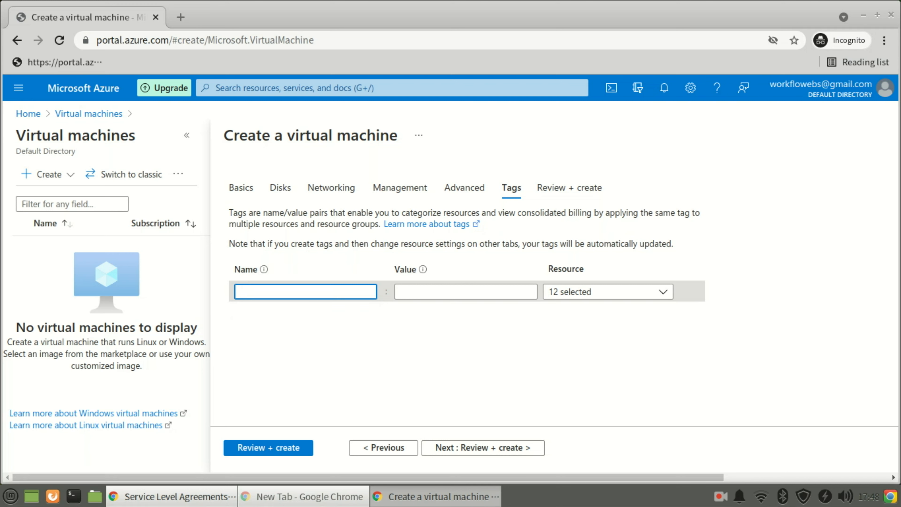
Add a tag with name 'name' and value 'ebslinuxapp', then go to Review + create
type("name")
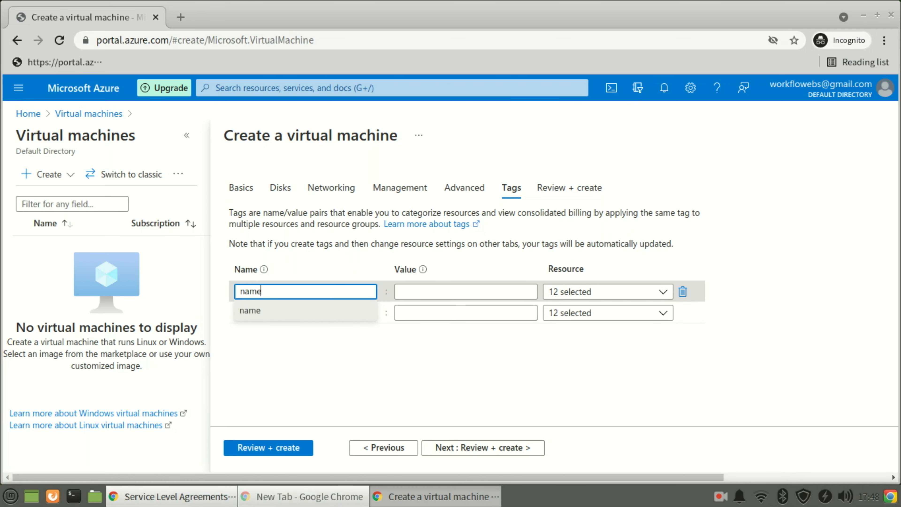
key("Tab")
type("ebslinuxaap")
key("BackSpace")
key("BackSpace")
key("BackSpace")
type("app")
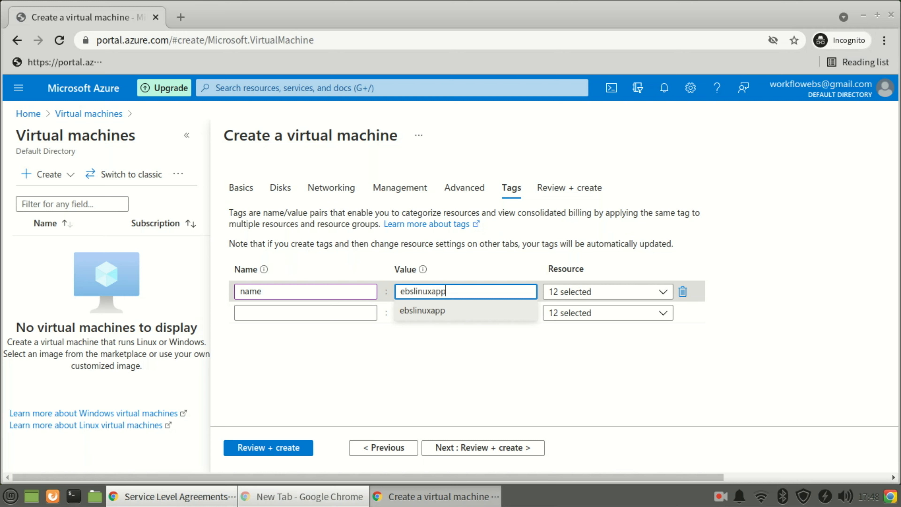
left_click(466, 359)
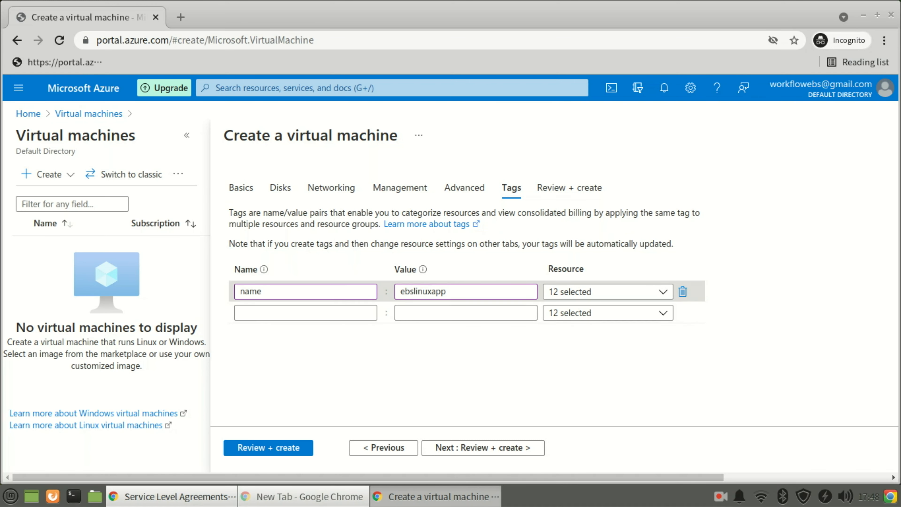
left_click(483, 447)
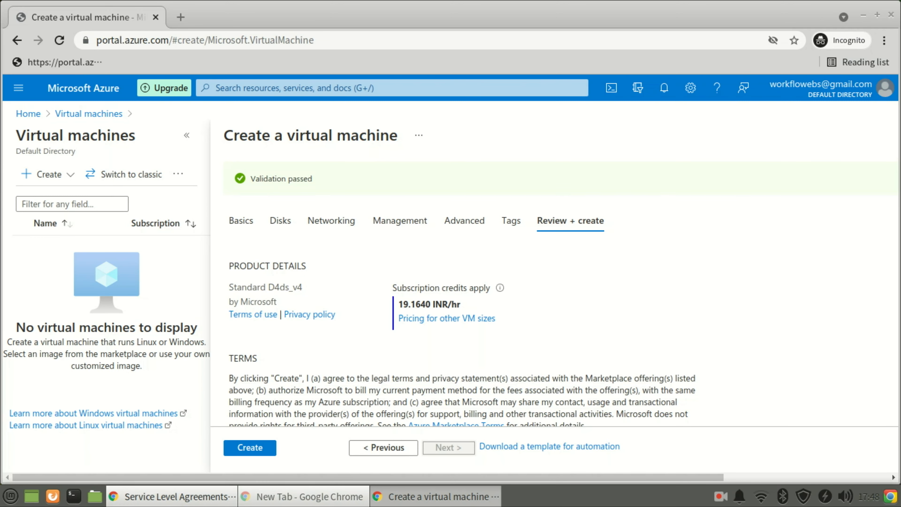
Look over the passed validation summary, create the VM, and check Notifications for the deployment
scroll(548, 310, "down", 11)
scroll(549, 309, "up", 6)
scroll(548, 309, "down", 15)
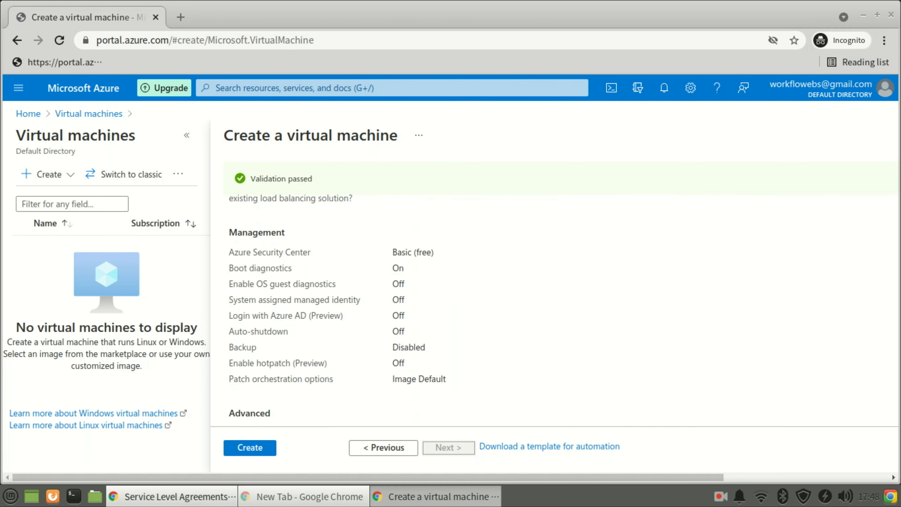
left_click(249, 448)
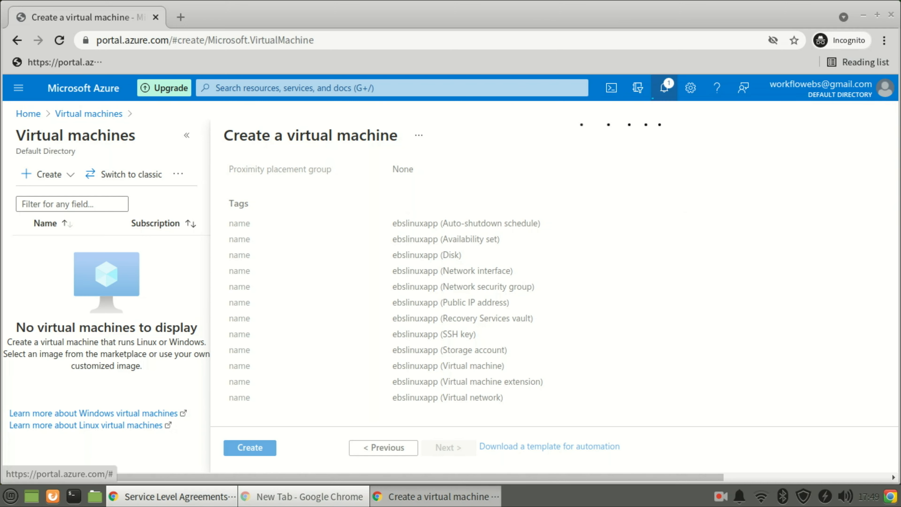
left_click(665, 88)
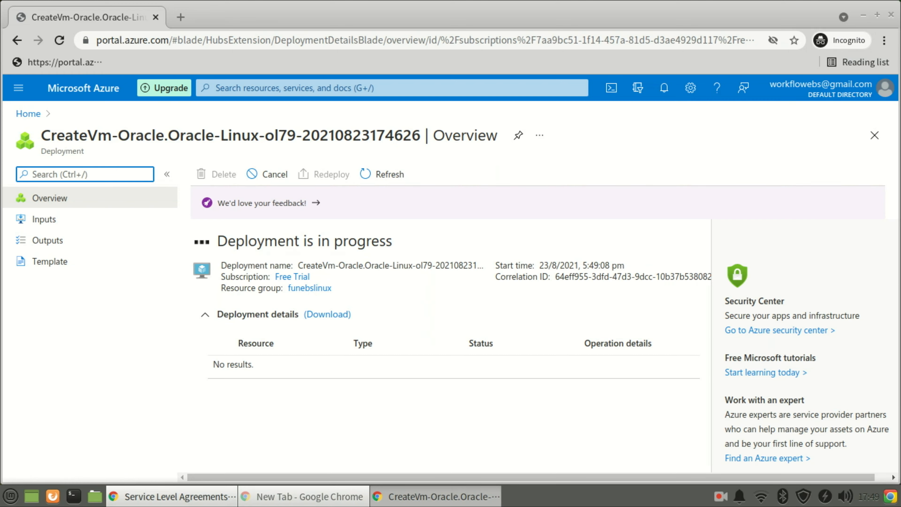
Refresh the deployment Overview page to update the in-progress Oracle Linux VM status
left_click(382, 174)
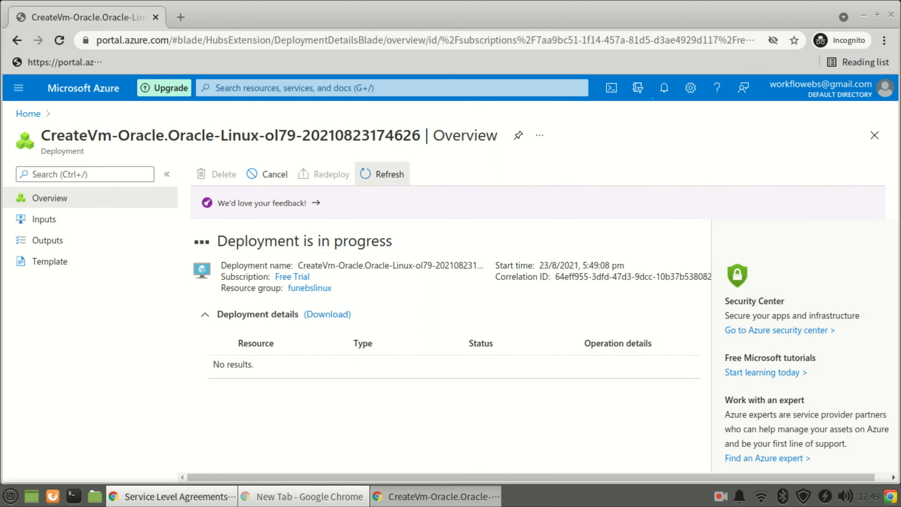
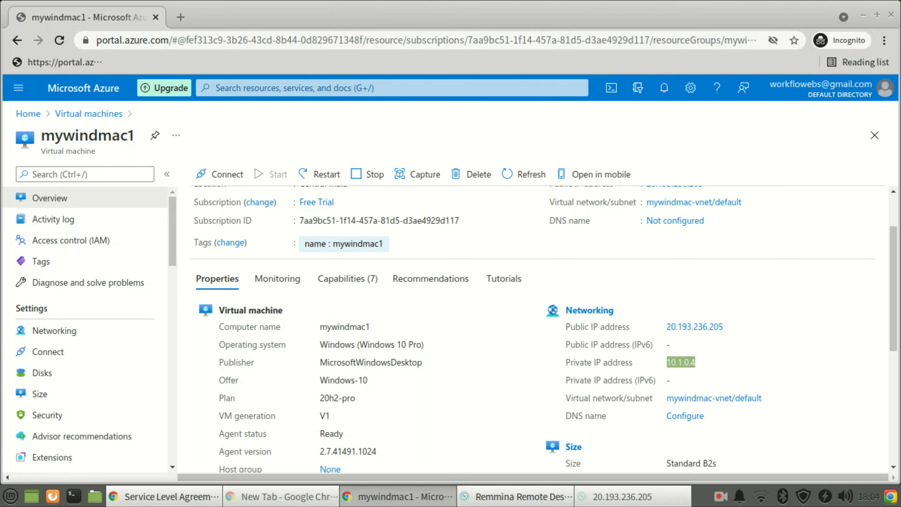
Scroll mywindmac1's Overview up to Essentials to show private IP 10.1.0.4
scroll(545, 330, "up", 2)
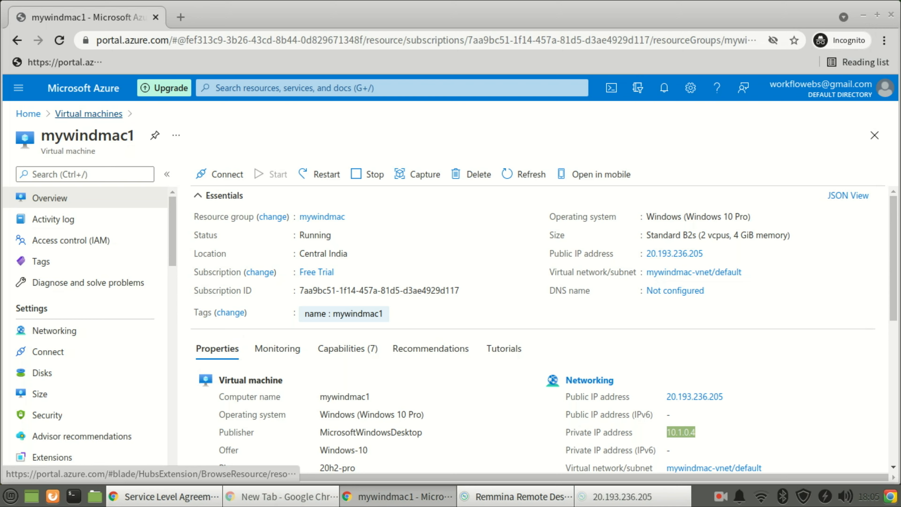
From mywindmac1's Networking settings, open mywindmac-vnet and its empty Peerings list
left_click(88, 113)
left_click(76, 300)
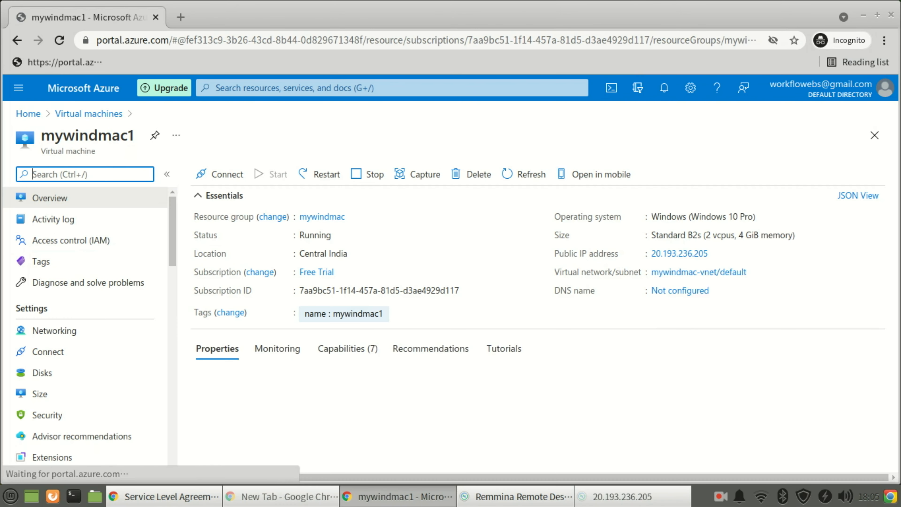
left_click(54, 331)
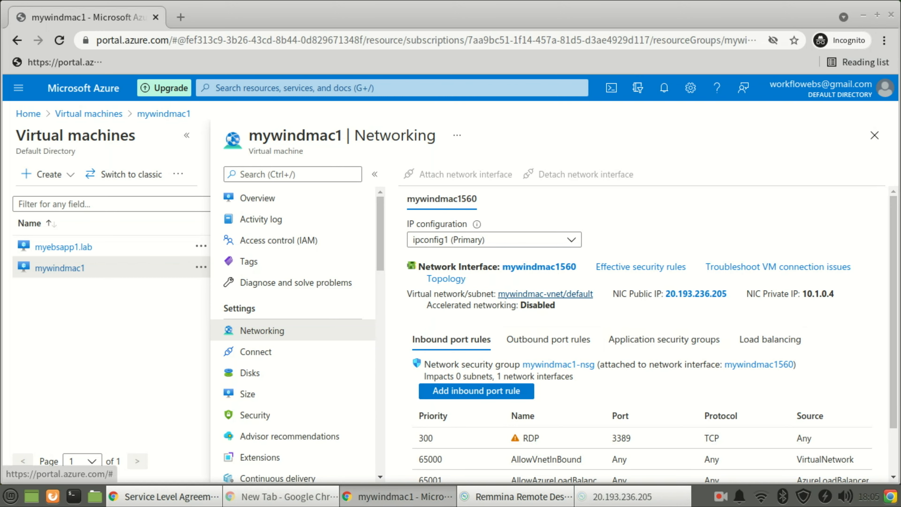
left_click(546, 294)
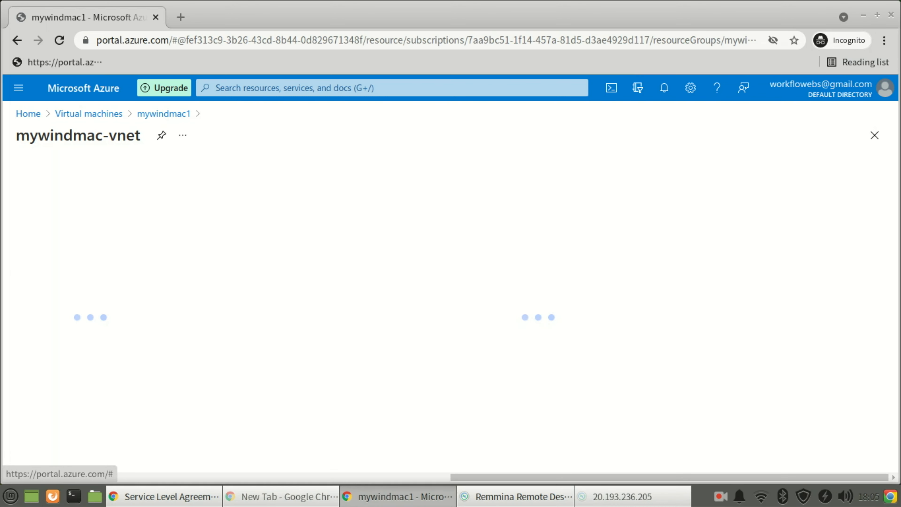
left_click_drag(16, 135, 141, 135)
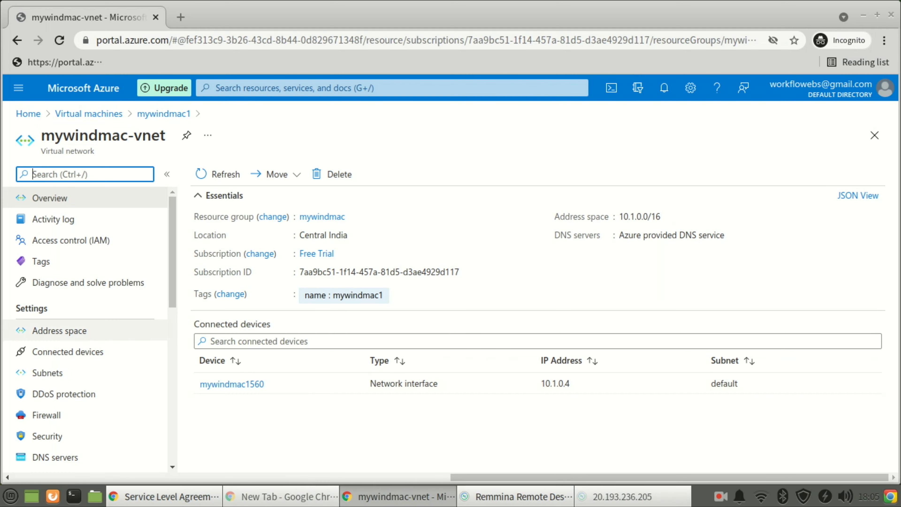
scroll(85, 320, "down", 3)
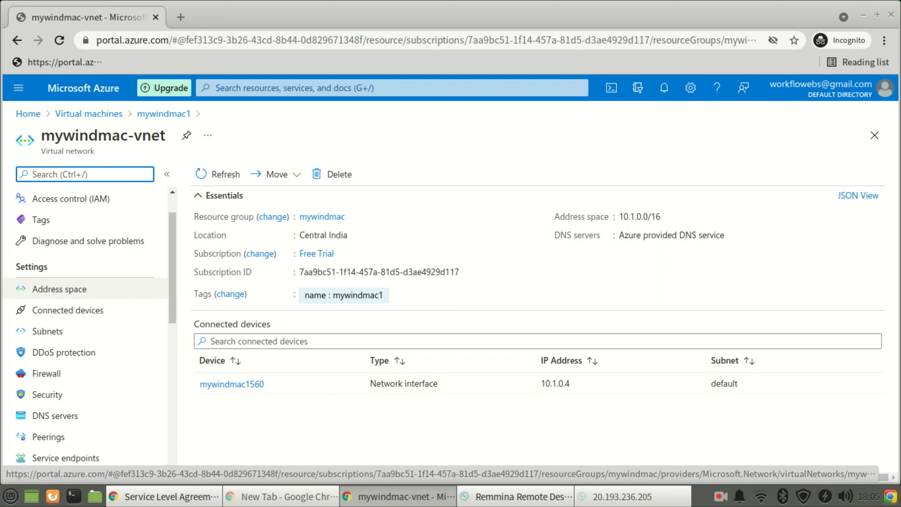
scroll(85, 284, "up", 3)
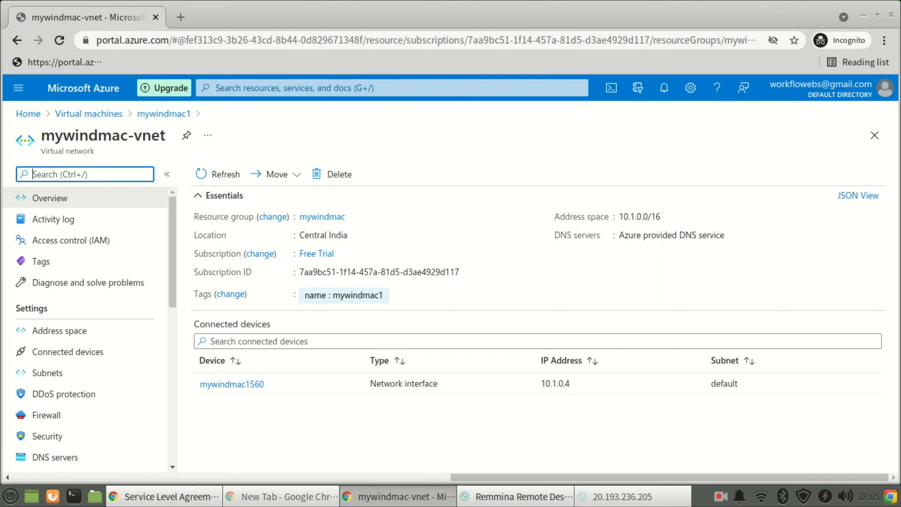
left_click_drag(42, 135, 160, 135)
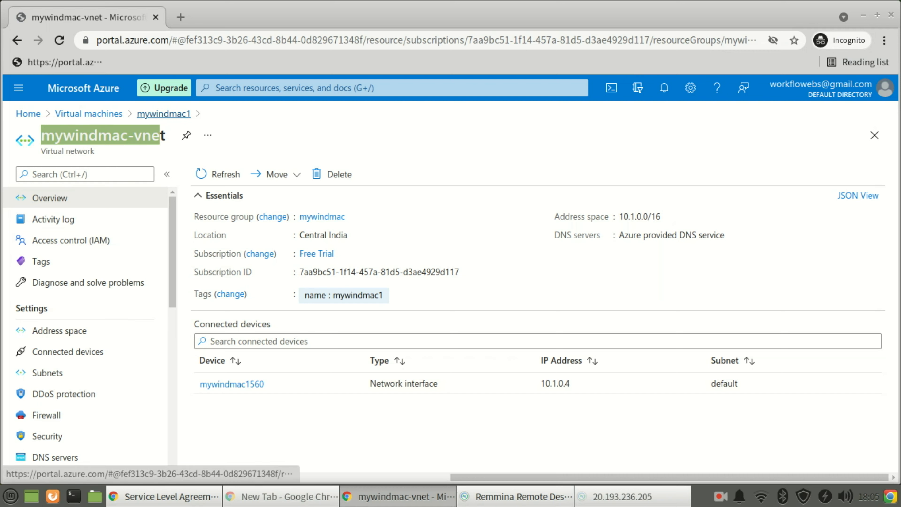
scroll(88, 327, "down", 5)
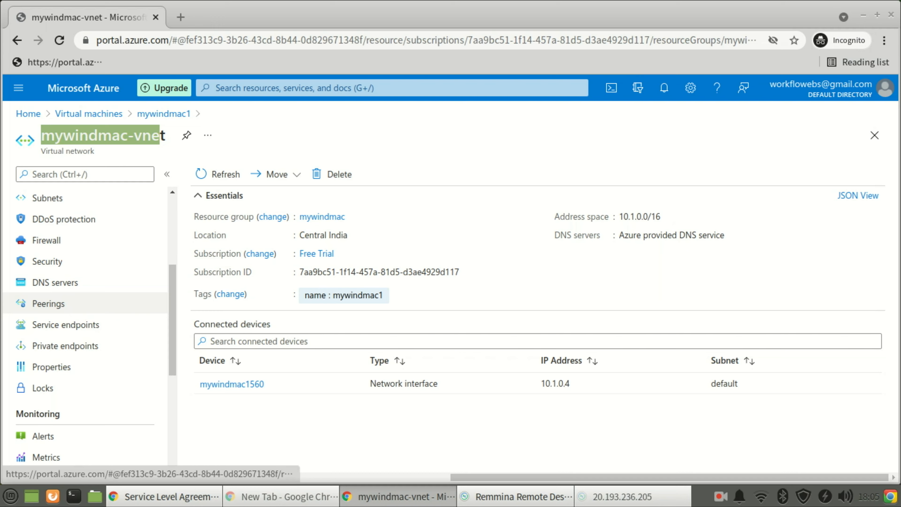
left_click(48, 304)
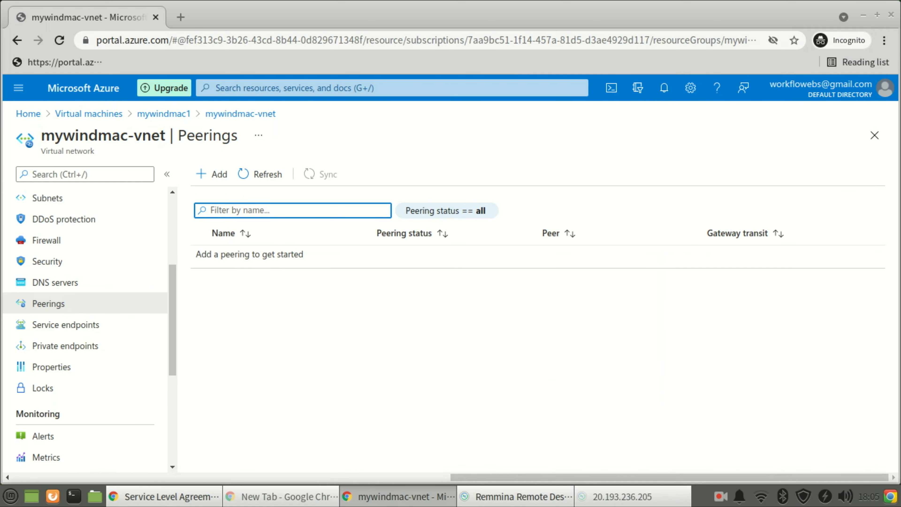
Start a new peering and name both the local and remote links 'fromwind-linux'
left_click(212, 174)
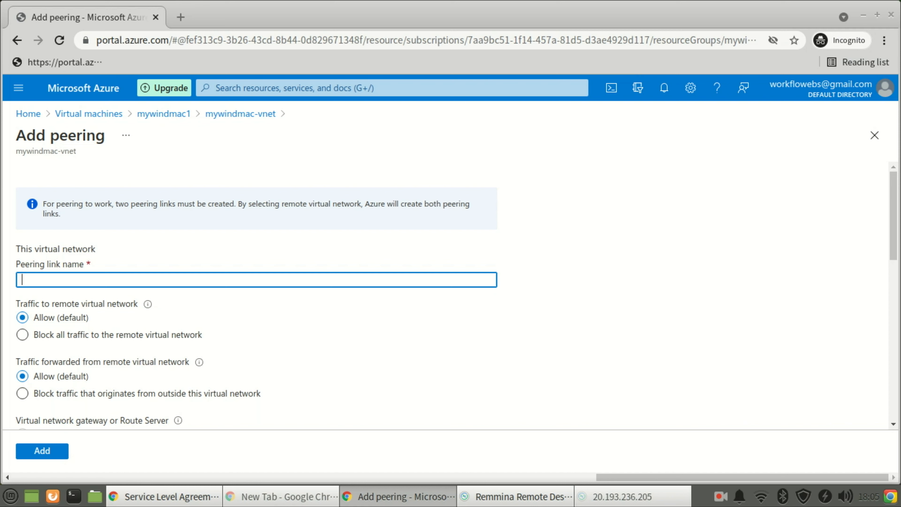
type("fromwind-linux")
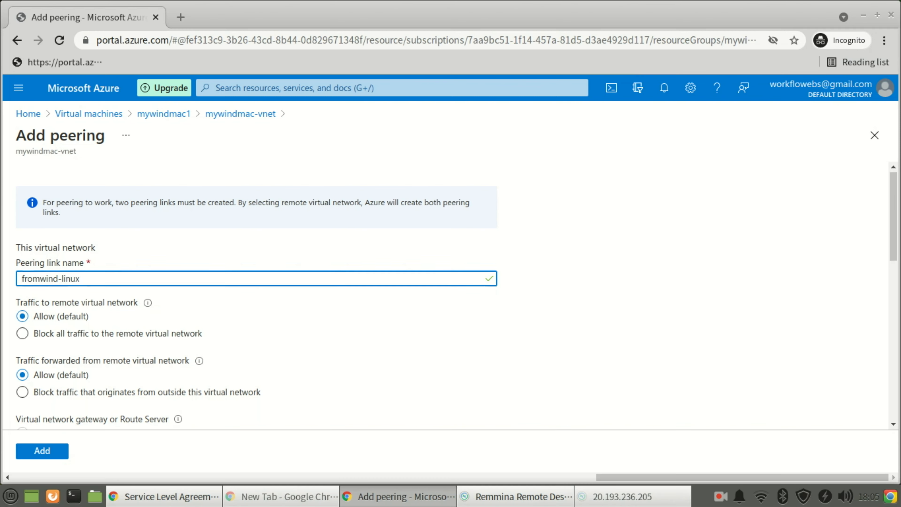
scroll(450, 294, "down", 3)
scroll(451, 294, "down", 2)
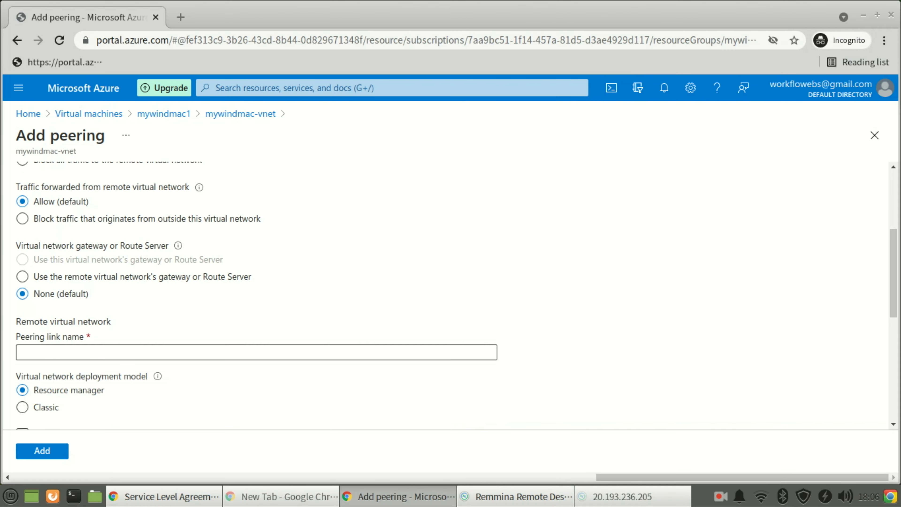
scroll(451, 295, "up", 5)
left_click_drag(80, 280, 3, 280)
key("ctrl+c")
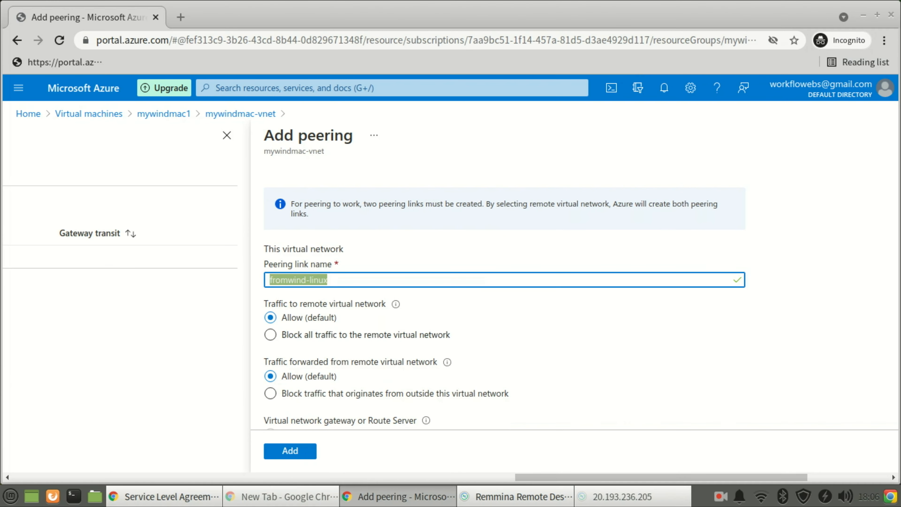
scroll(312, 305, "down", 7)
left_click(309, 282)
key("ctrl+v")
Choose funebslinux-vnet as the remote virtual network and add the peering
scroll(504, 294, "down", 3)
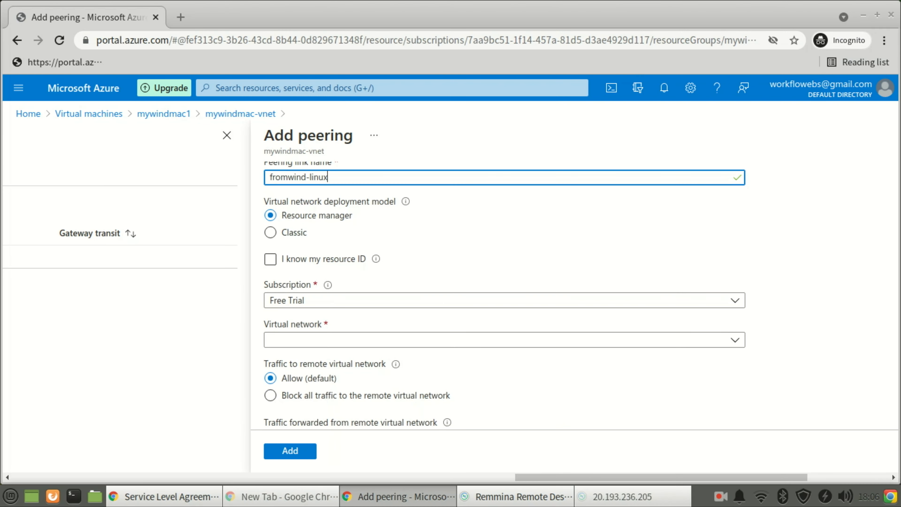
left_click(504, 340)
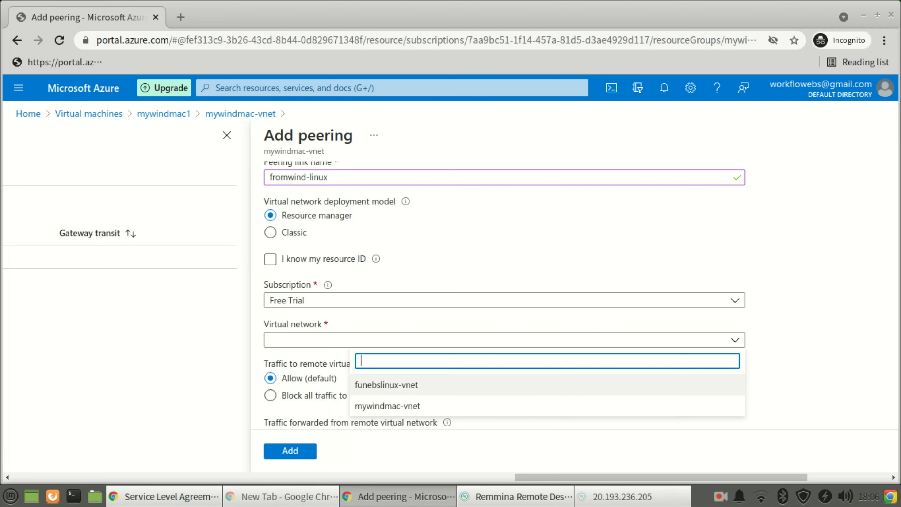
left_click(547, 385)
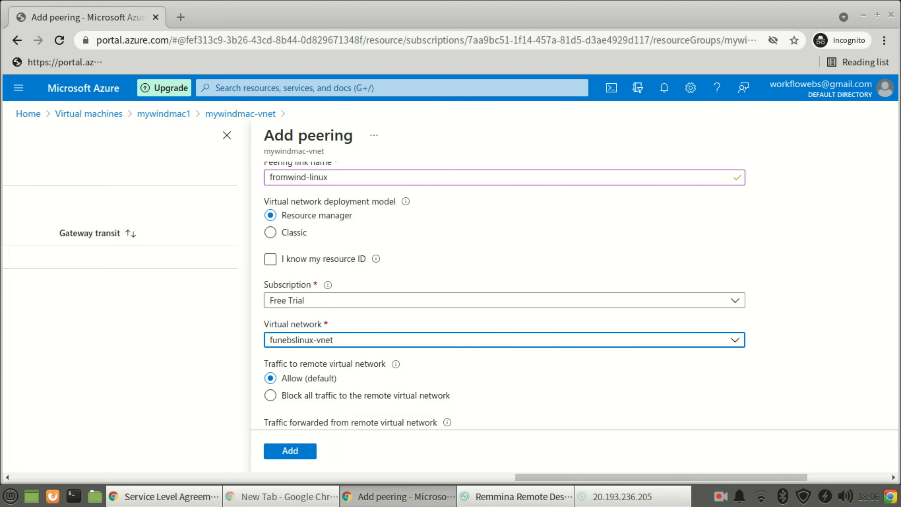
scroll(505, 294, "down", 3)
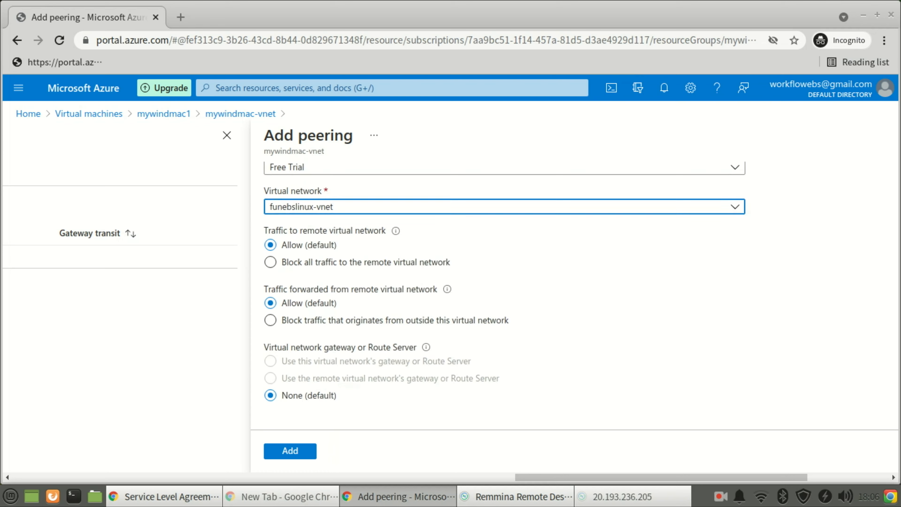
left_click(290, 451)
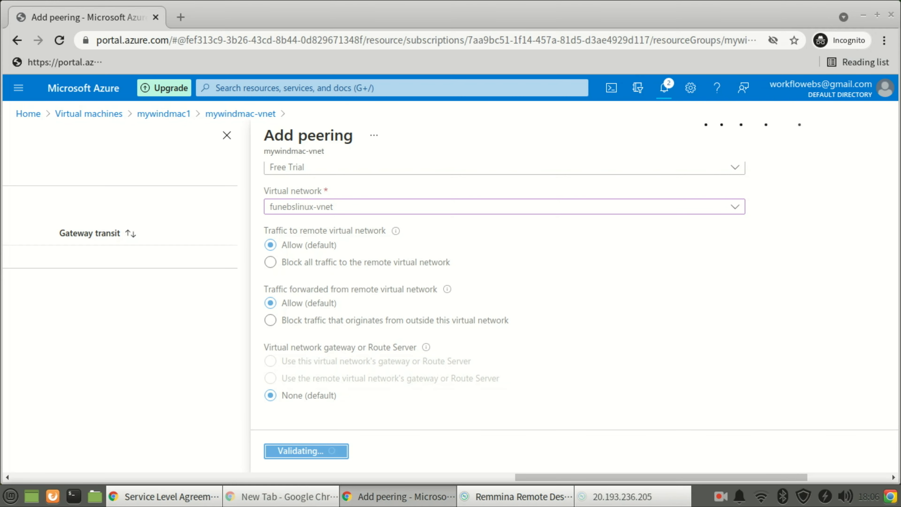
Confirm fromwind-linux shows Connected, then switch to the remote desktop running MobaXterm
left_click(665, 88)
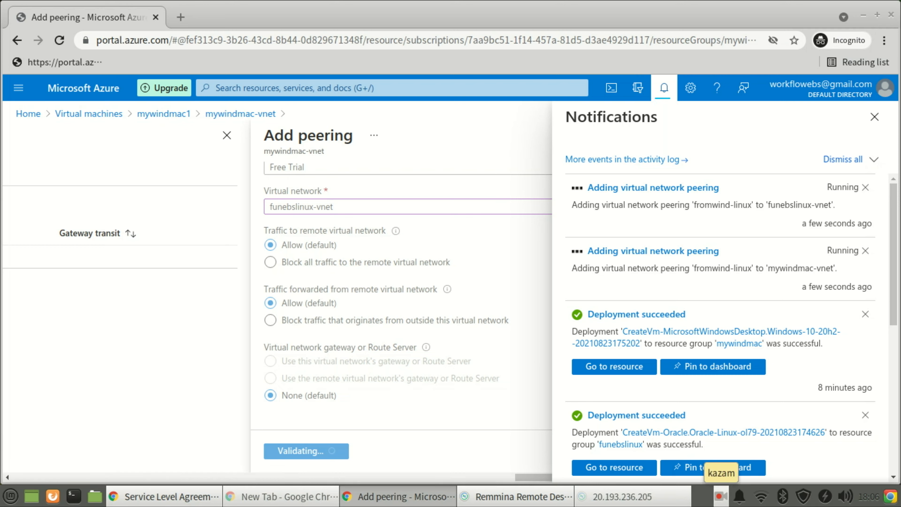
left_click(720, 497)
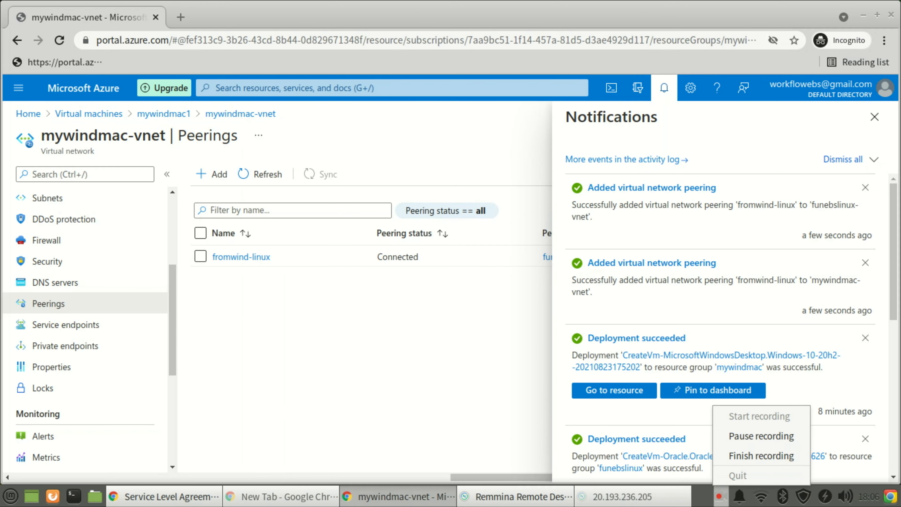
key("Escape")
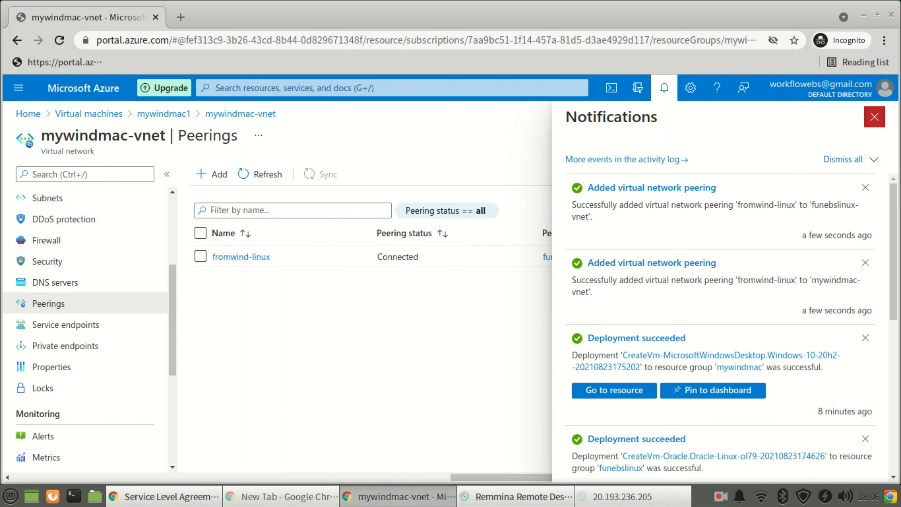
left_click(875, 117)
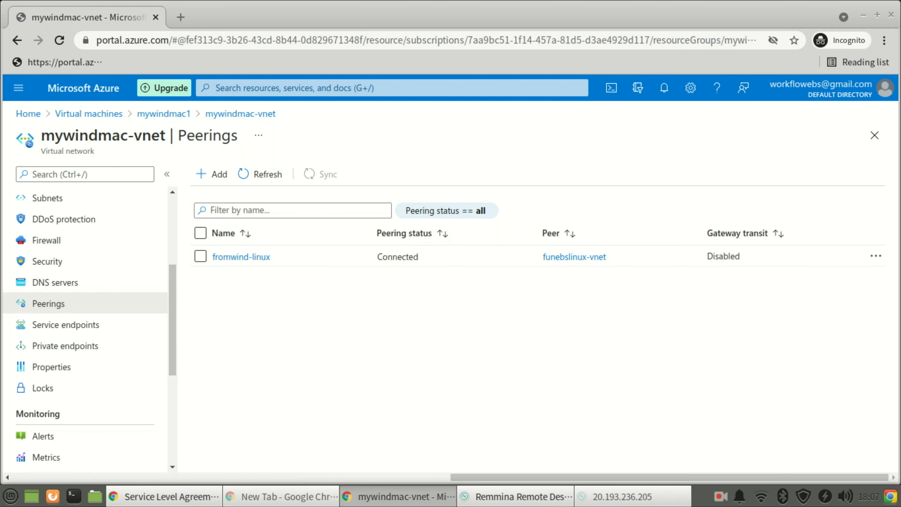
double_click(397, 257)
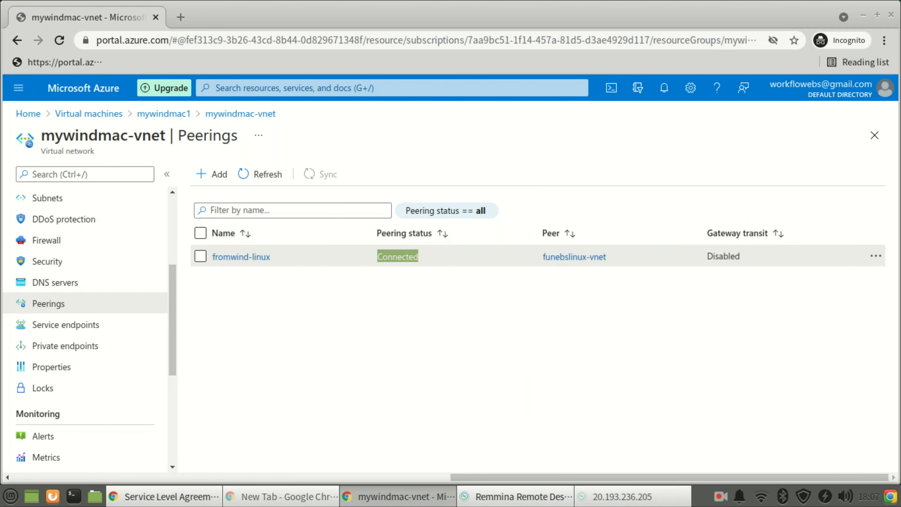
left_click(622, 496)
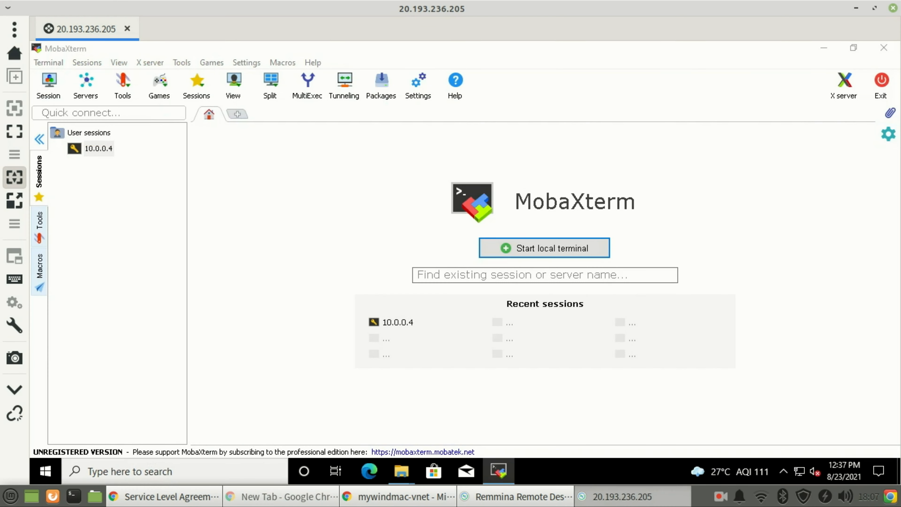
Open the saved 10.0.0.4 SSH session, log in with the user's credentials, and save the password
left_click(99, 149)
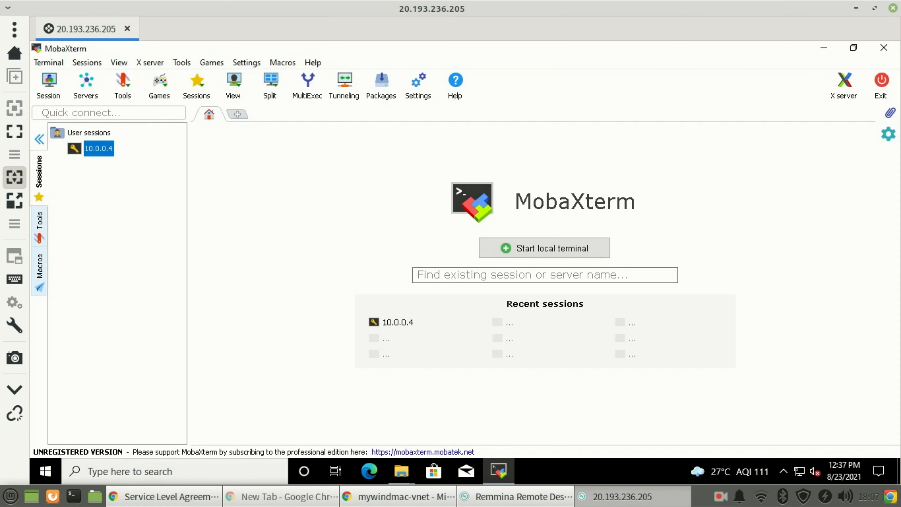
double_click(99, 148)
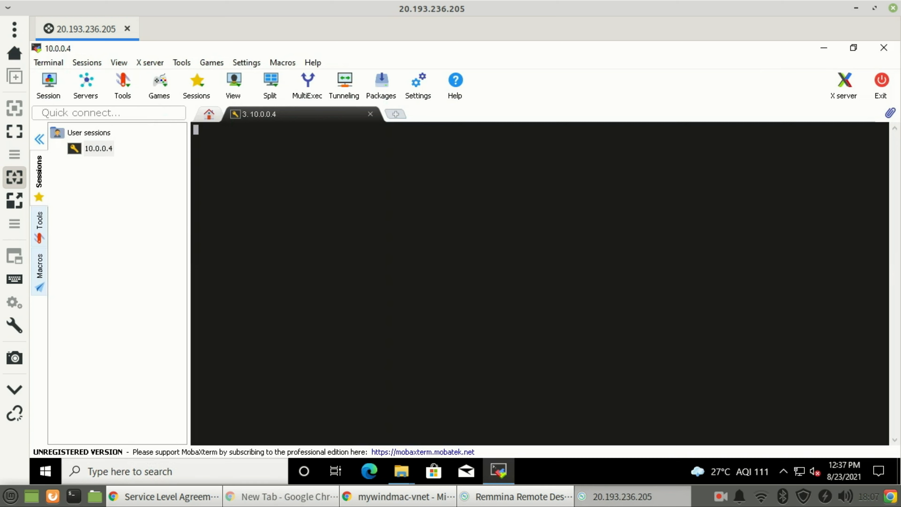
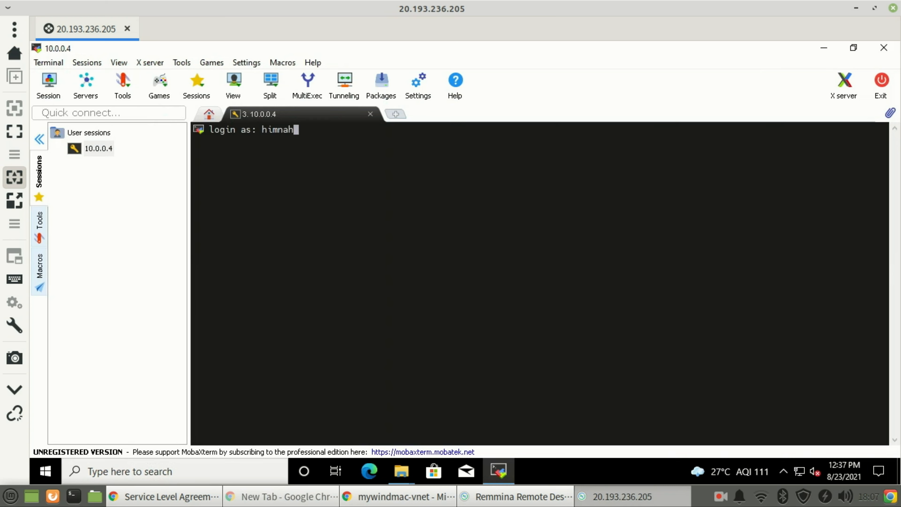
key("Return")
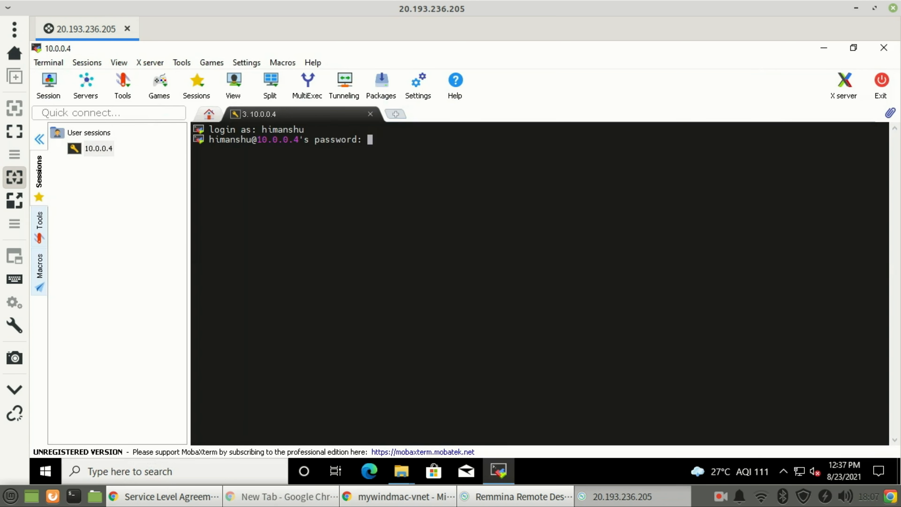
key("Return")
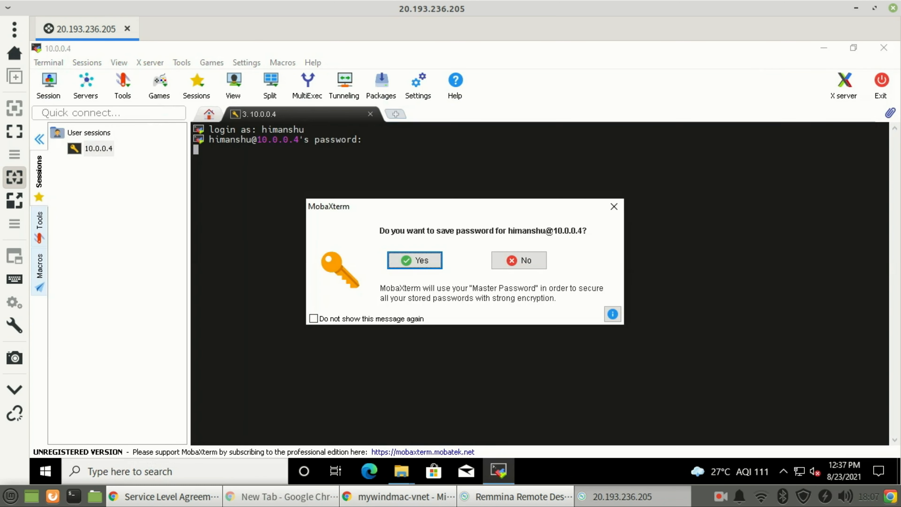
key("Return")
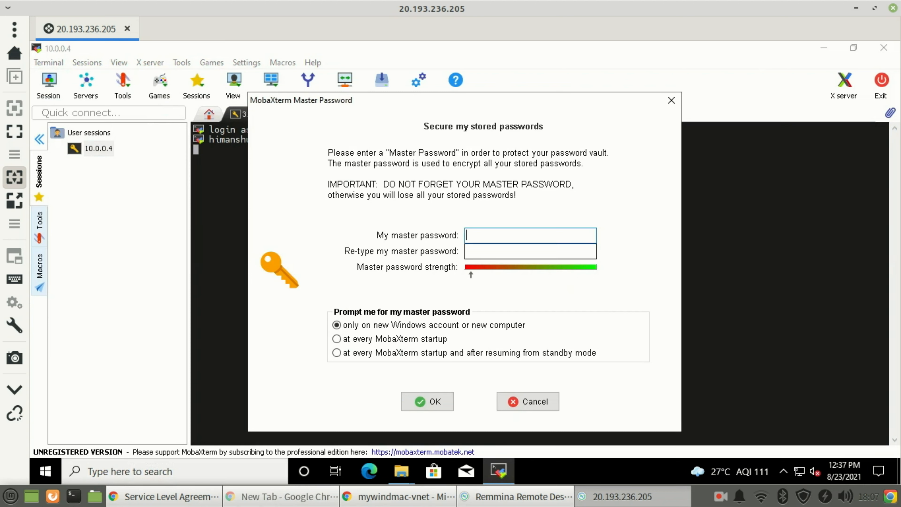
Set and confirm a MobaXterm master password, then run 'hostname' in the shell
type("*********")
key("Tab")
type("*********")
key("Return")
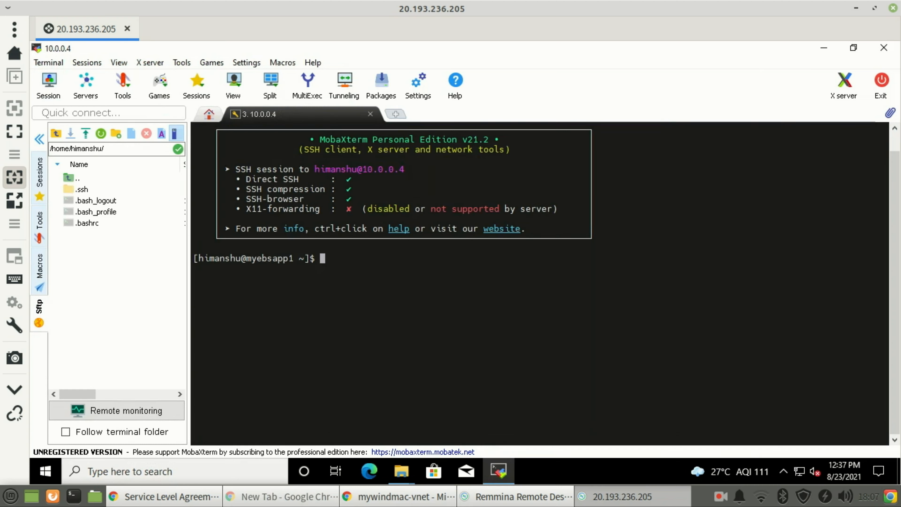
type("hostname")
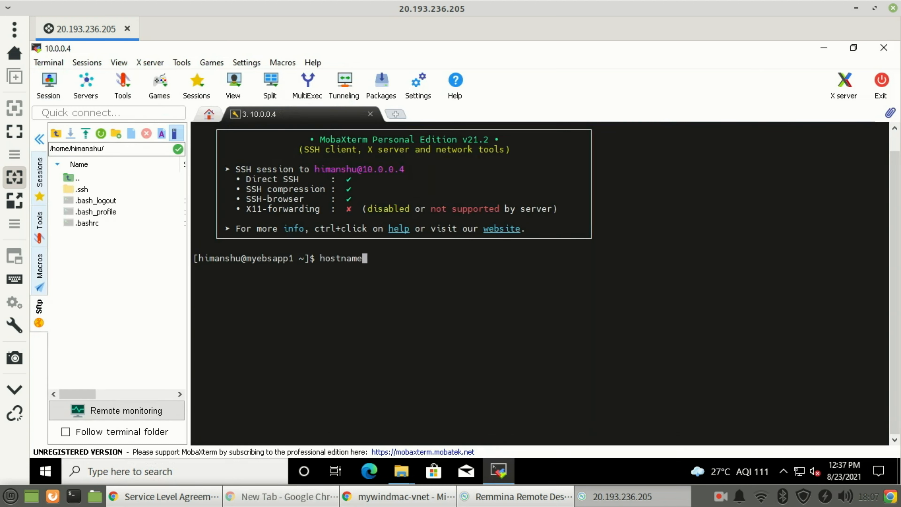